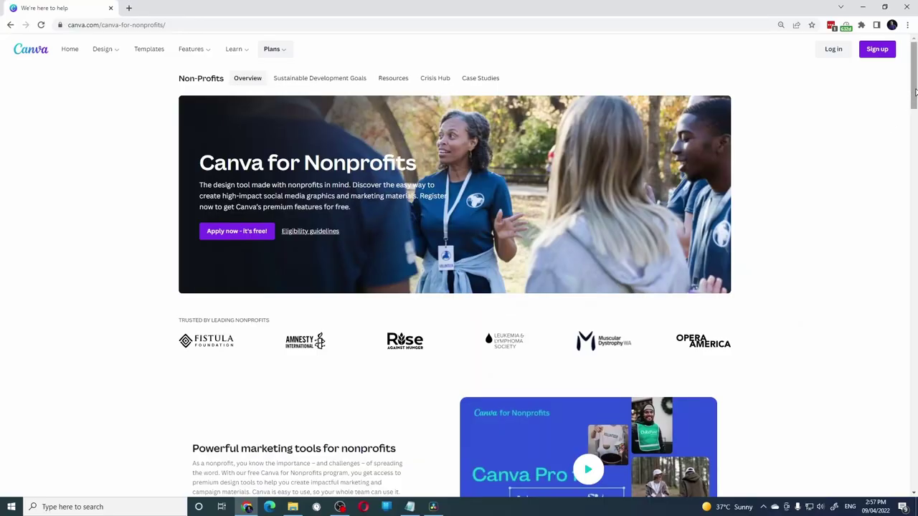
# Start the Canva for Nonprofits application and scroll through the verification form
pyautogui.scroll(-2, 459, 286)
pyautogui.scroll(-4, 459, 287)
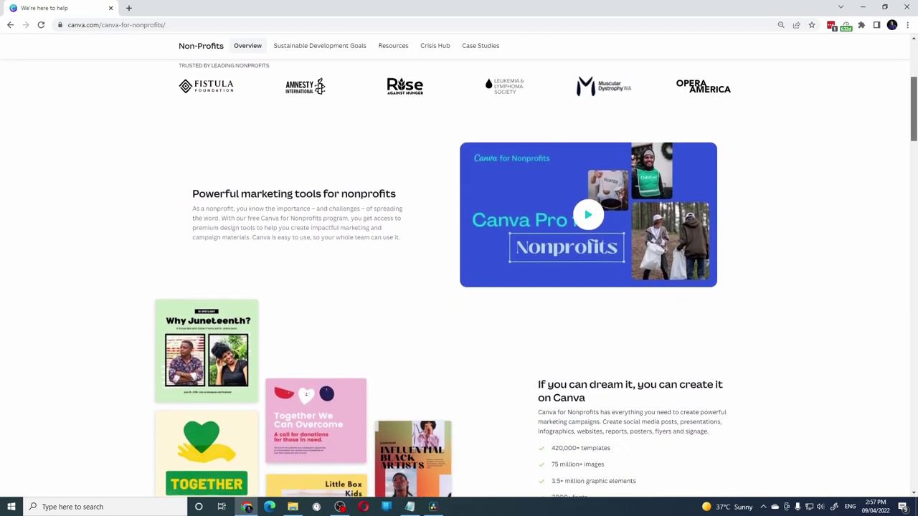
pyautogui.scroll(-4, 459, 286)
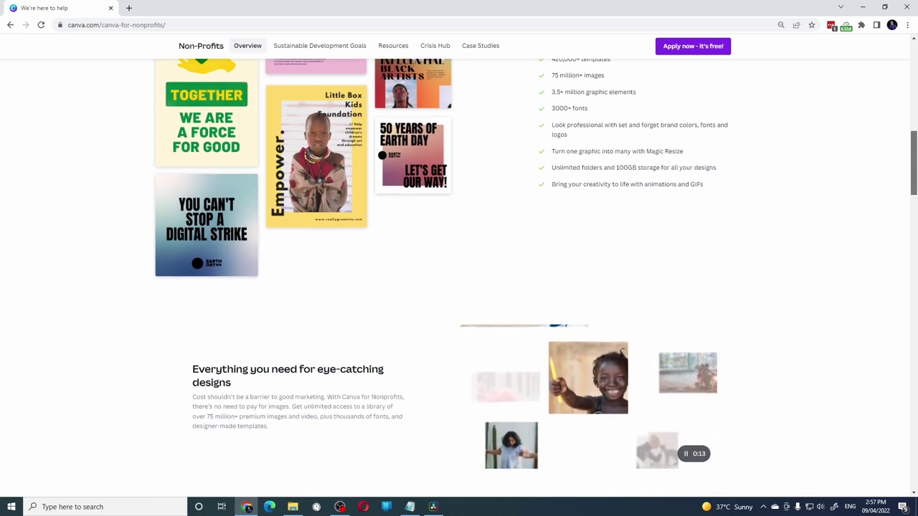
pyautogui.scroll(-4, 785, 185)
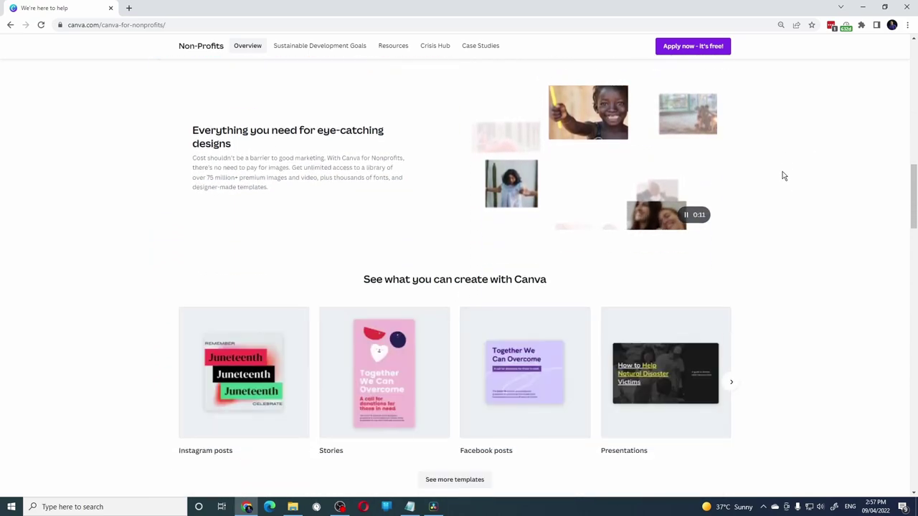
pyautogui.scroll(2, 774, 168)
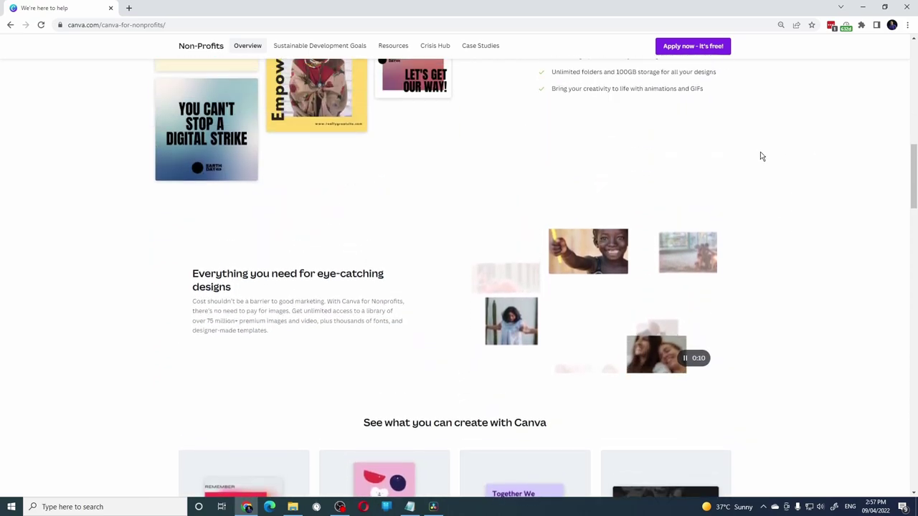
pyautogui.click(694, 47)
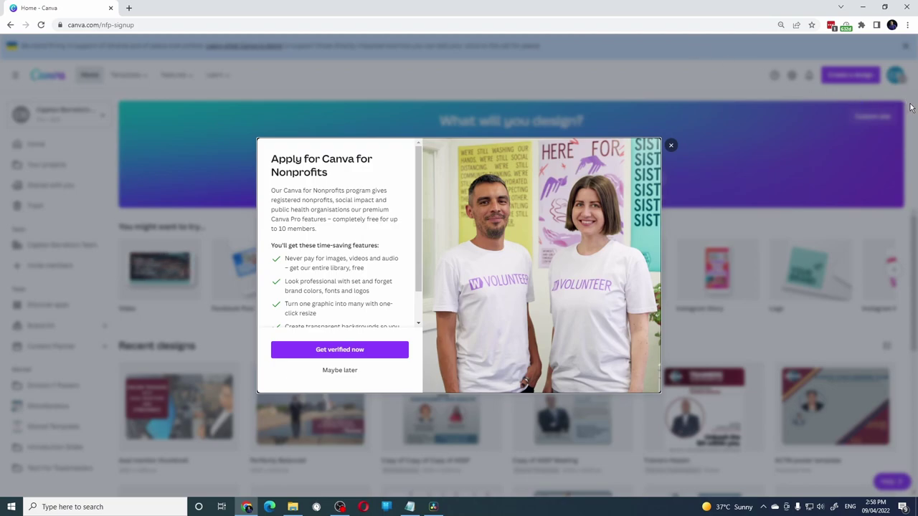
pyautogui.click(335, 350)
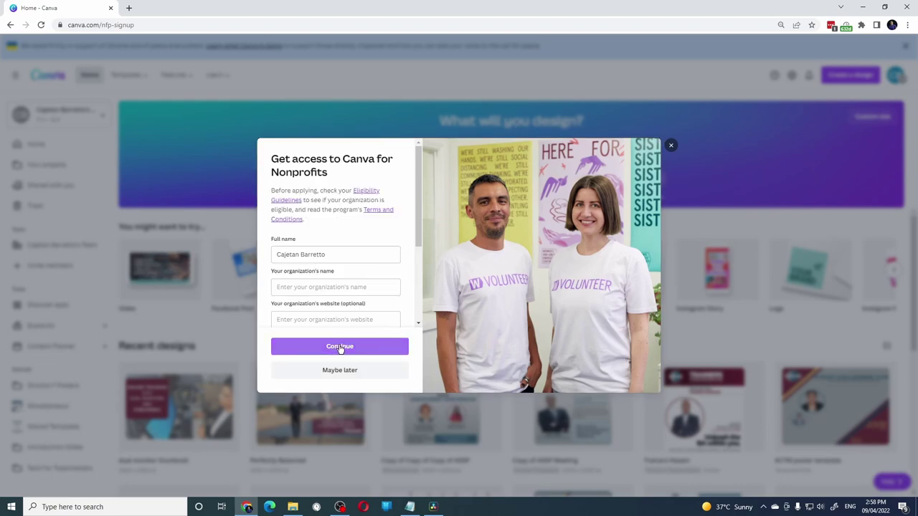
pyautogui.moveTo(417, 236); pyautogui.dragTo(415, 316)
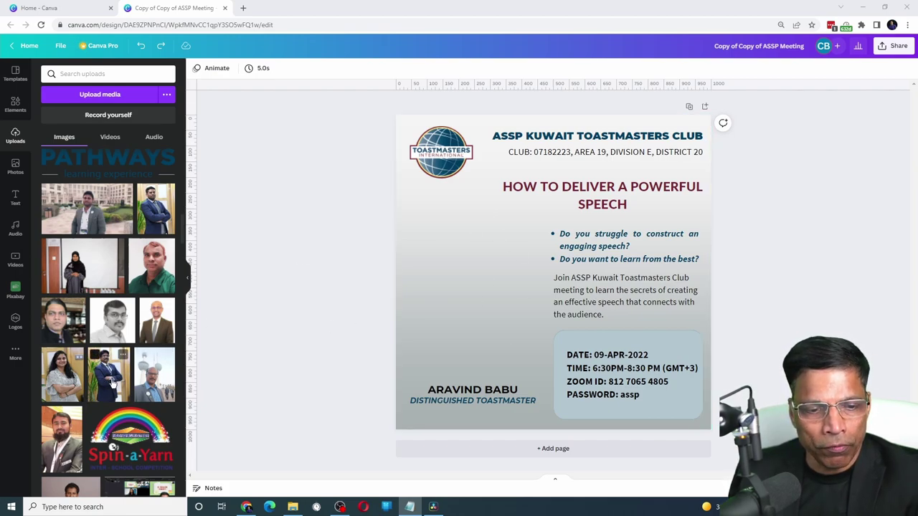
# Place the suit photo above the speaker's name at a smaller size and remove its background
pyautogui.click(111, 385)
pyautogui.moveTo(594, 123); pyautogui.dragTo(577, 241)
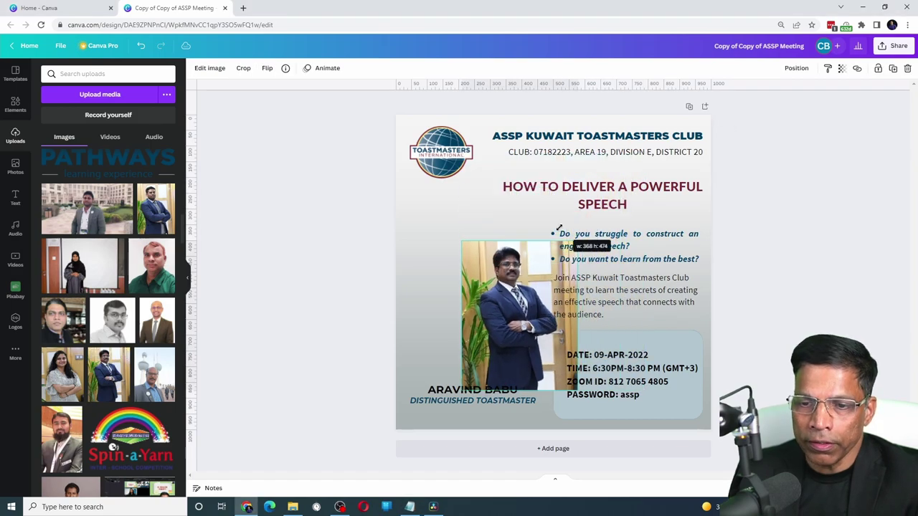
pyautogui.moveTo(512, 285); pyautogui.dragTo(470, 255)
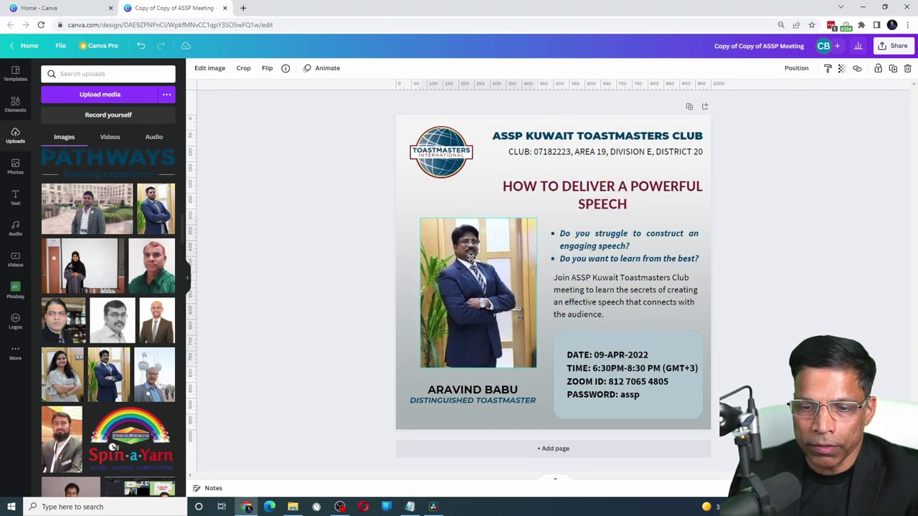
pyautogui.moveTo(535, 368); pyautogui.dragTo(540, 372)
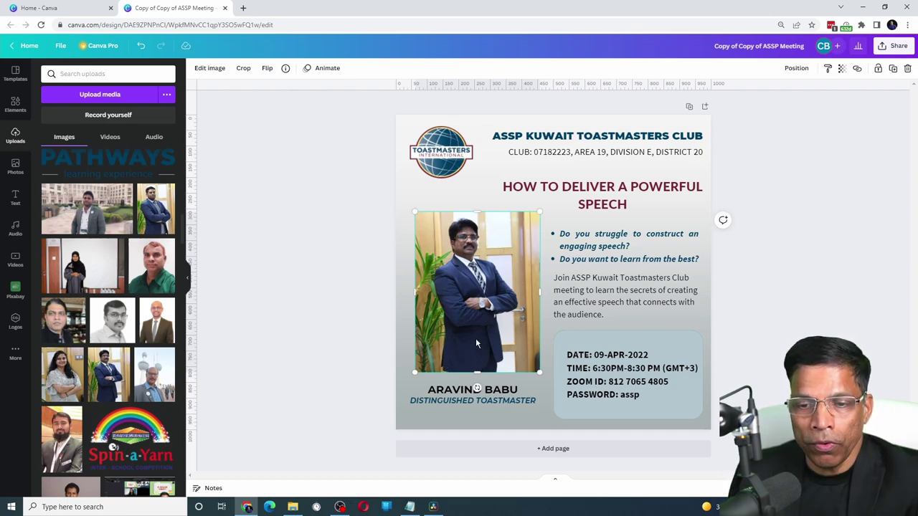
pyautogui.click(214, 68)
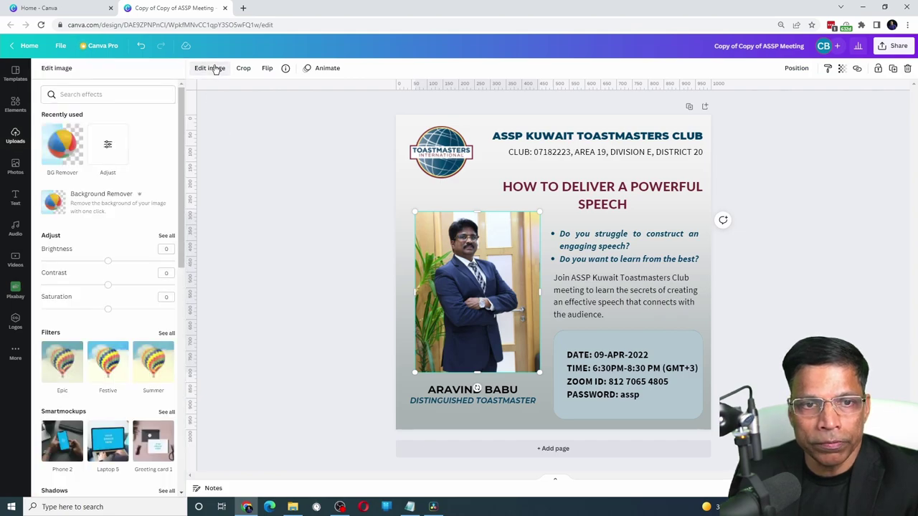
pyautogui.click(63, 157)
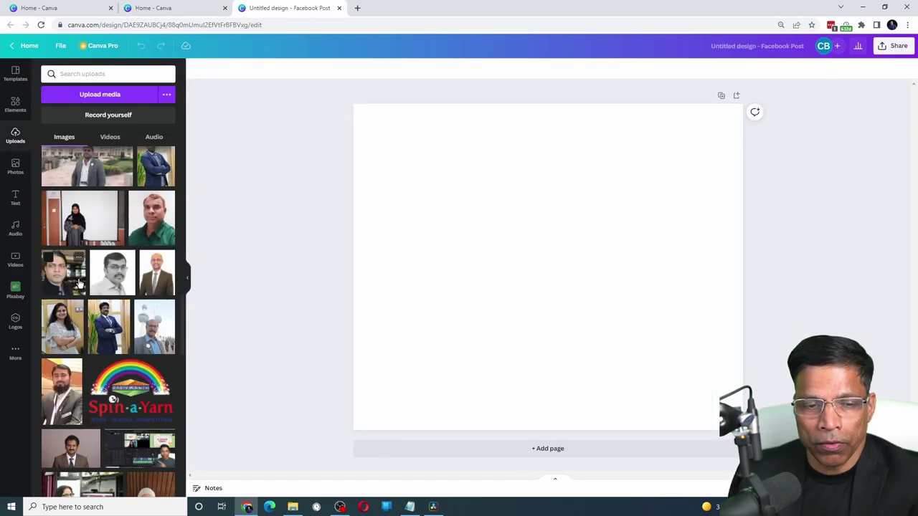
# Add the blue-suit photo, strip its background with BG Remover, and enlarge it to full page height
pyautogui.click(113, 326)
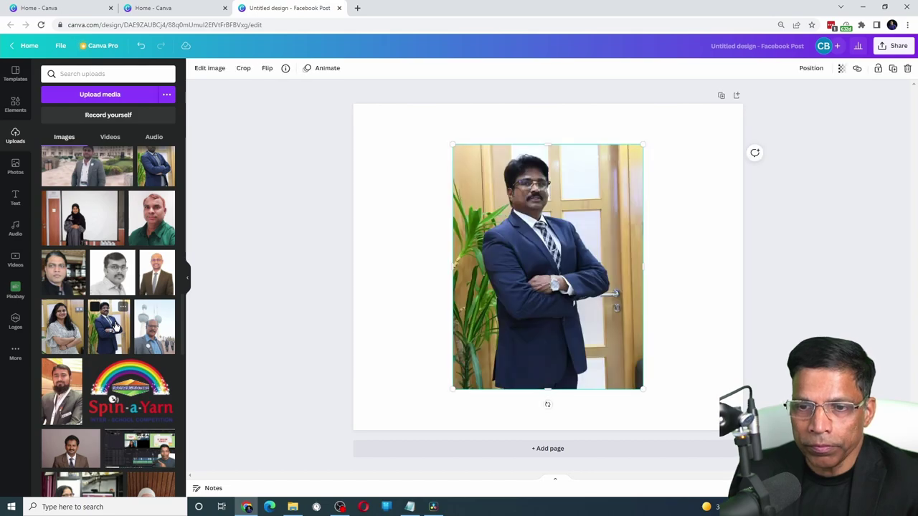
pyautogui.click(211, 67)
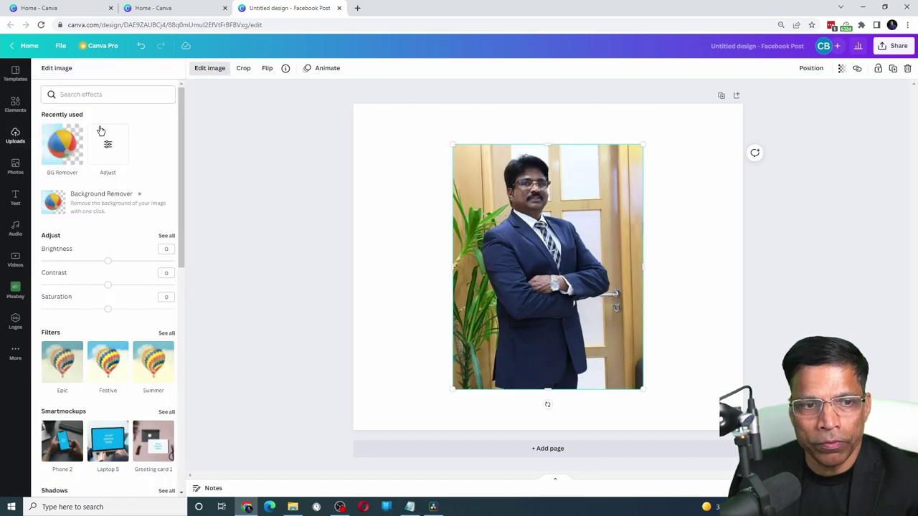
pyautogui.click(65, 139)
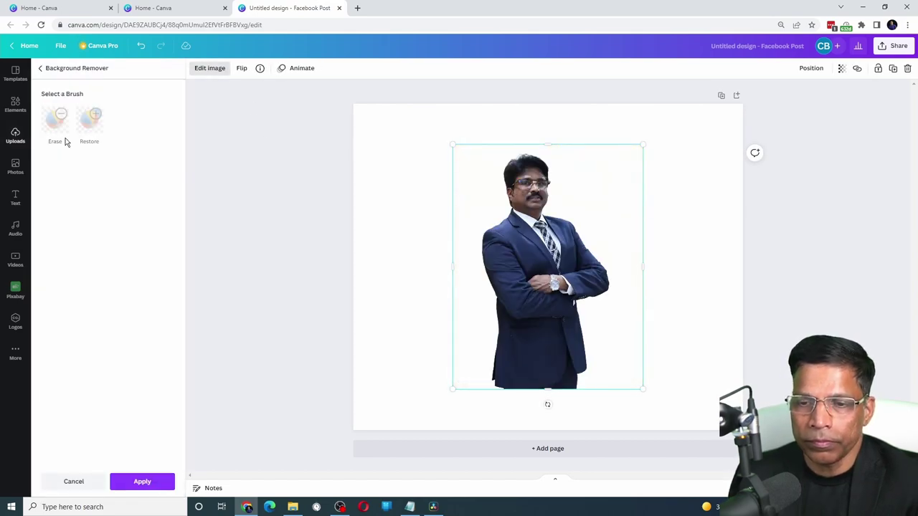
pyautogui.moveTo(452, 144); pyautogui.dragTo(391, 106)
pyautogui.click(271, 246)
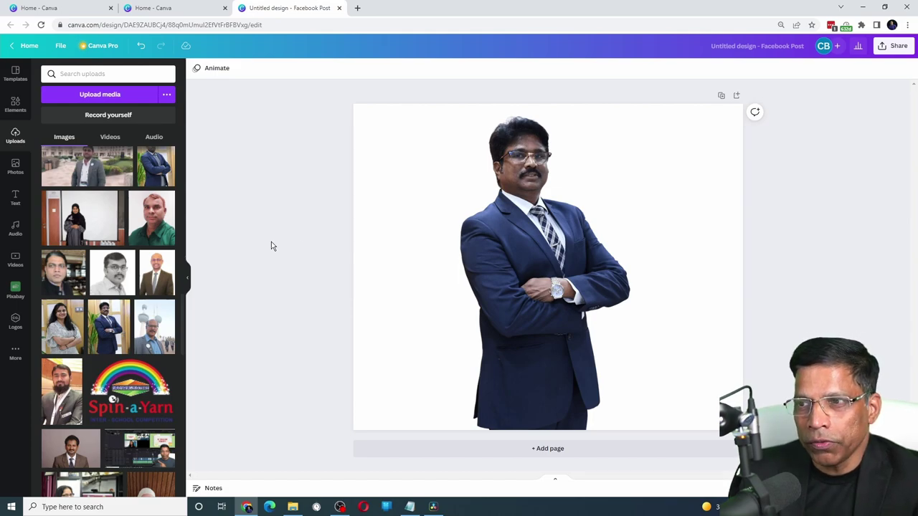
# Download the post as a PNG with Transparent background ticked
pyautogui.click(893, 45)
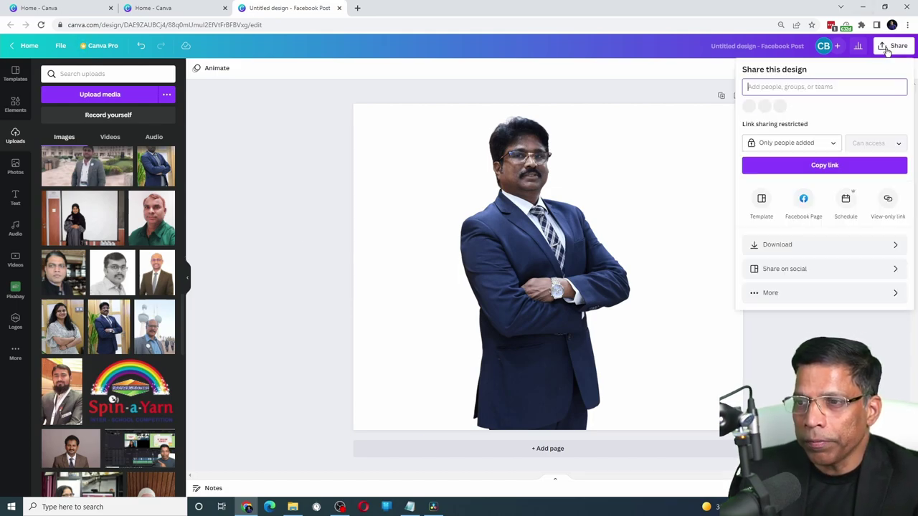
pyautogui.click(774, 246)
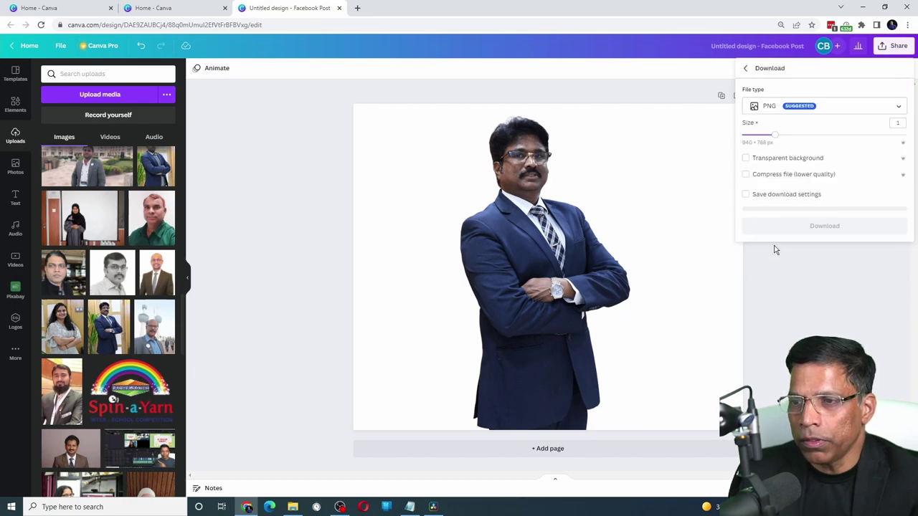
pyautogui.click(746, 159)
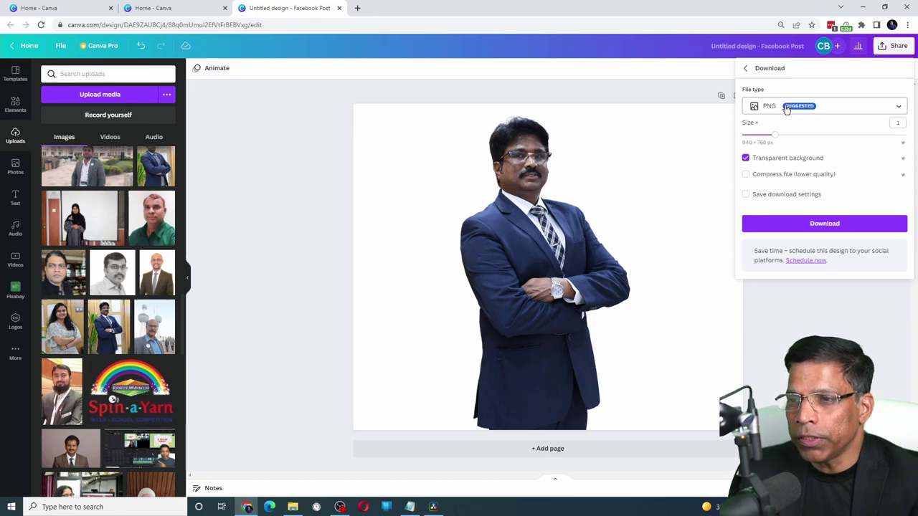
pyautogui.click(824, 226)
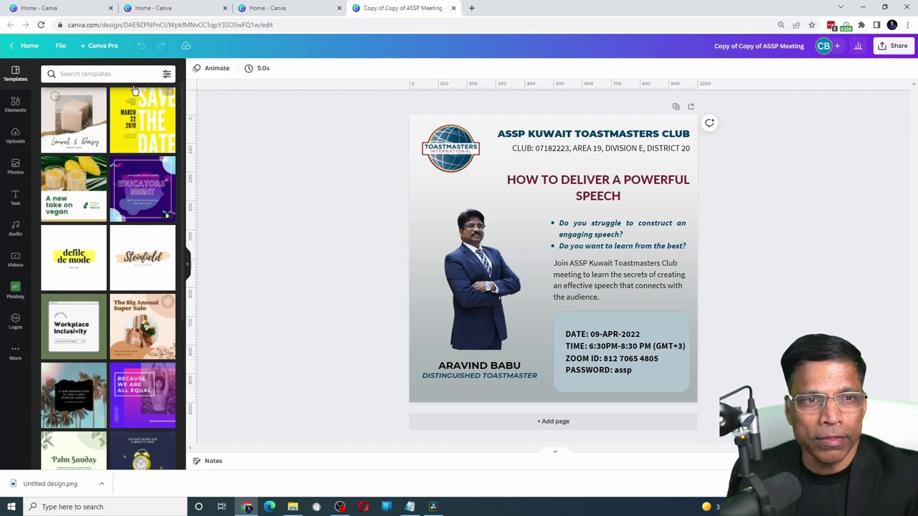
# Copy and resize the flyer to Facebook Post size
pyautogui.click(104, 46)
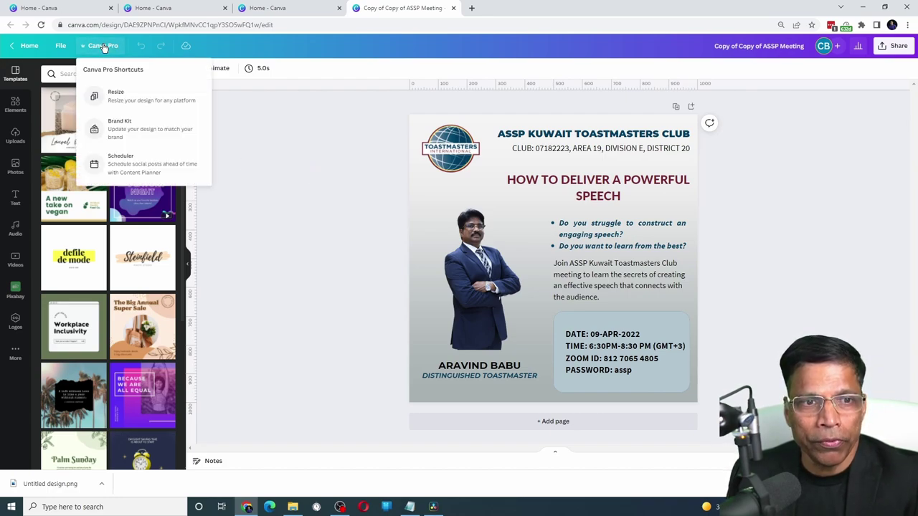
pyautogui.click(129, 97)
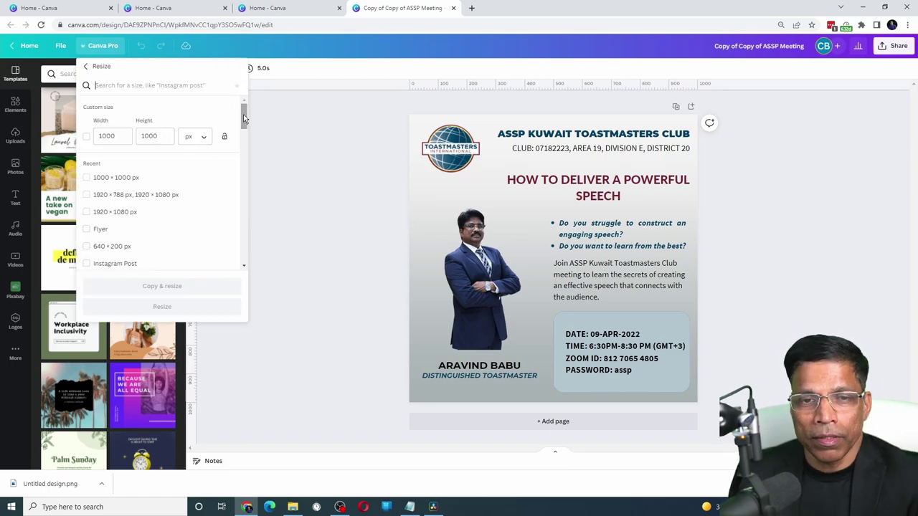
pyautogui.moveTo(244, 117); pyautogui.dragTo(243, 147)
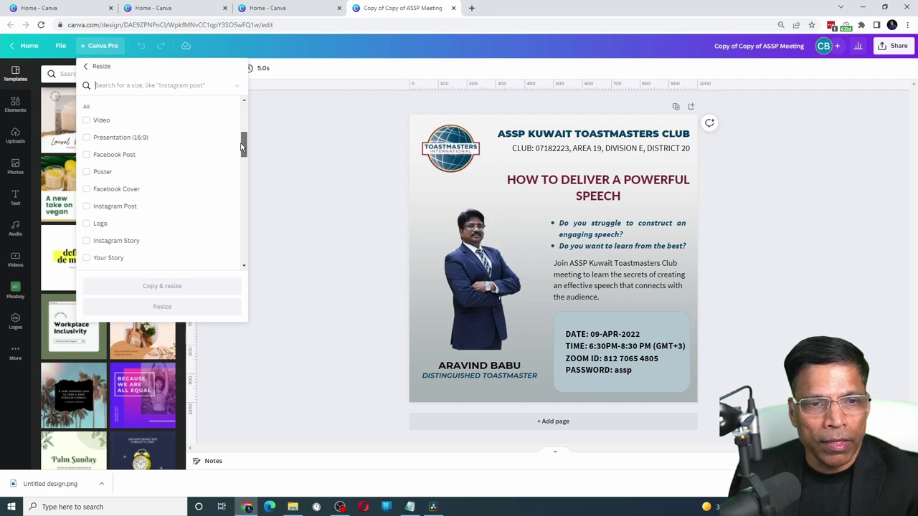
pyautogui.click(86, 156)
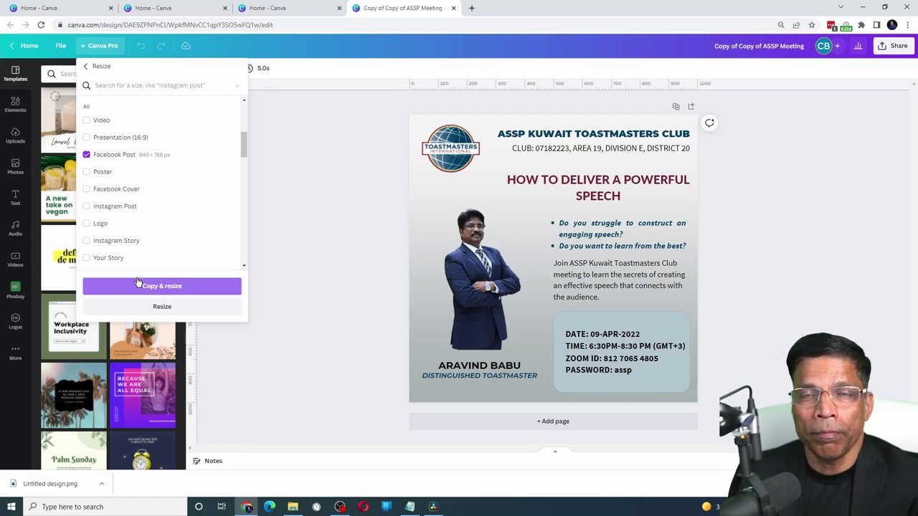
pyautogui.click(137, 284)
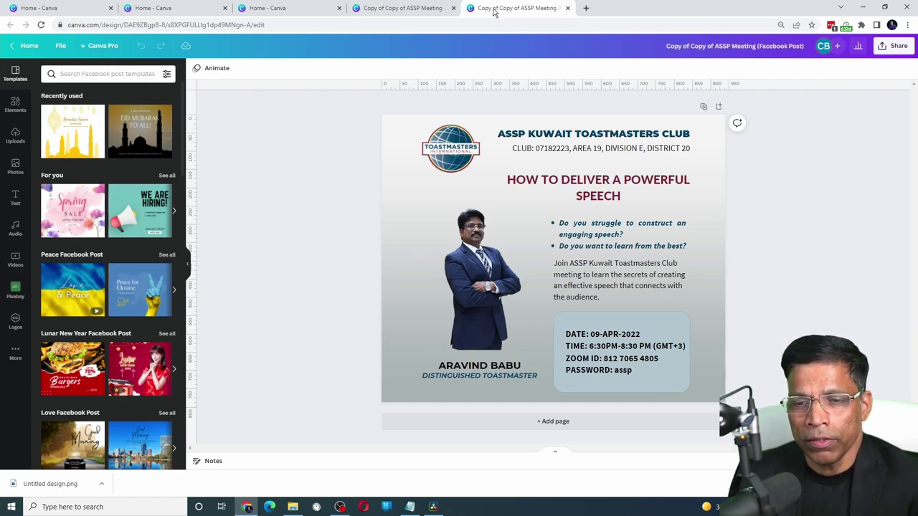
# Shift the speaker photo and name/title block left, then close the resized copy
pyautogui.moveTo(495, 281); pyautogui.dragTo(470, 277)
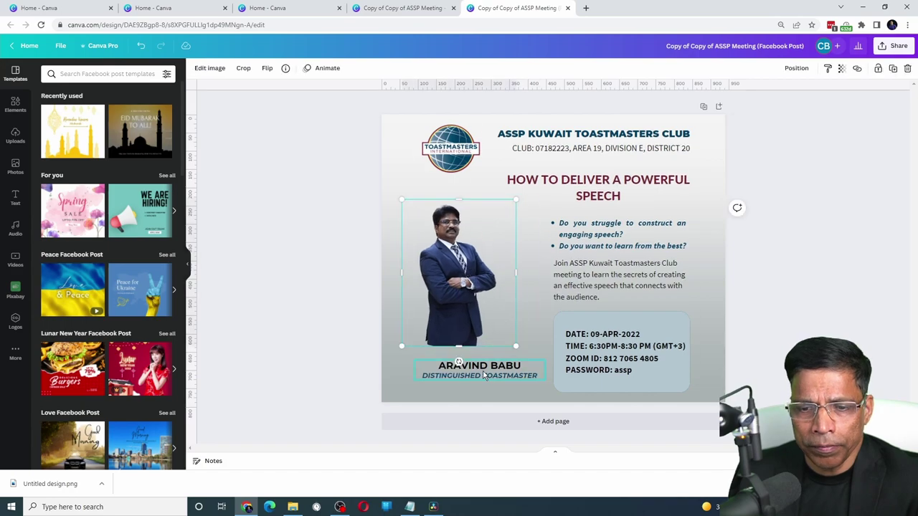
pyautogui.moveTo(484, 374); pyautogui.dragTo(468, 370)
pyautogui.click(292, 287)
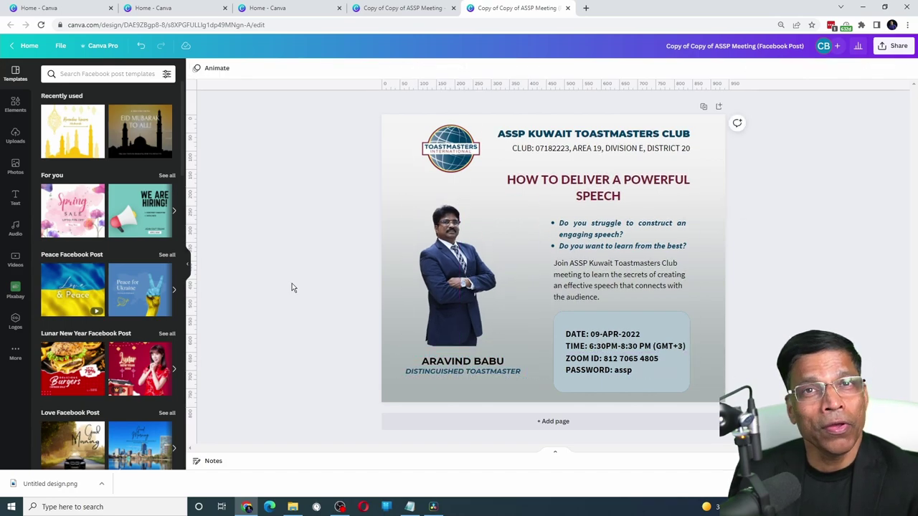
pyautogui.hotkey('ctrl', 'w')
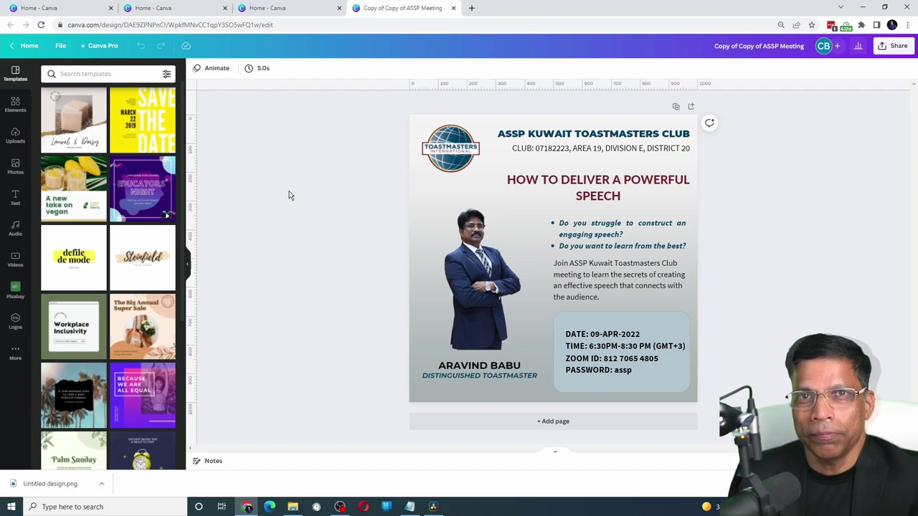
# Choose to publish the flyer as a template into Your projects > Miscellaneous
pyautogui.click(895, 45)
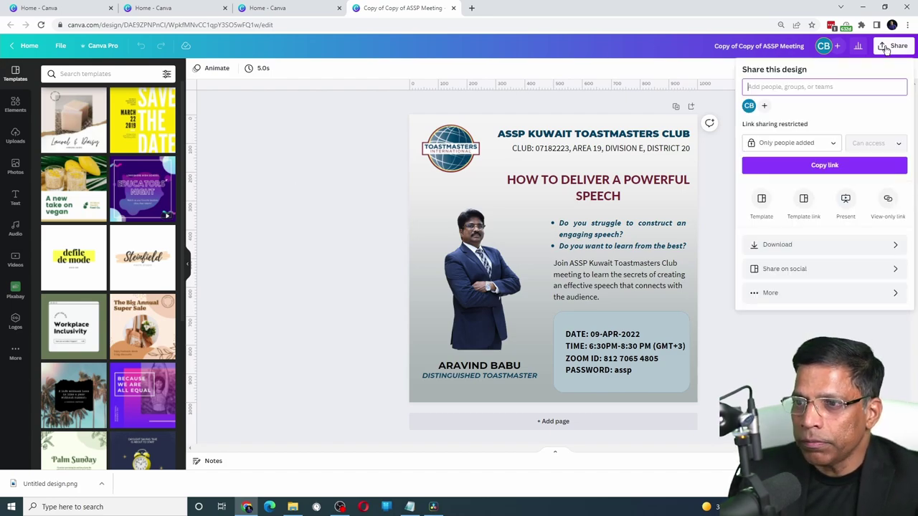
pyautogui.click(765, 293)
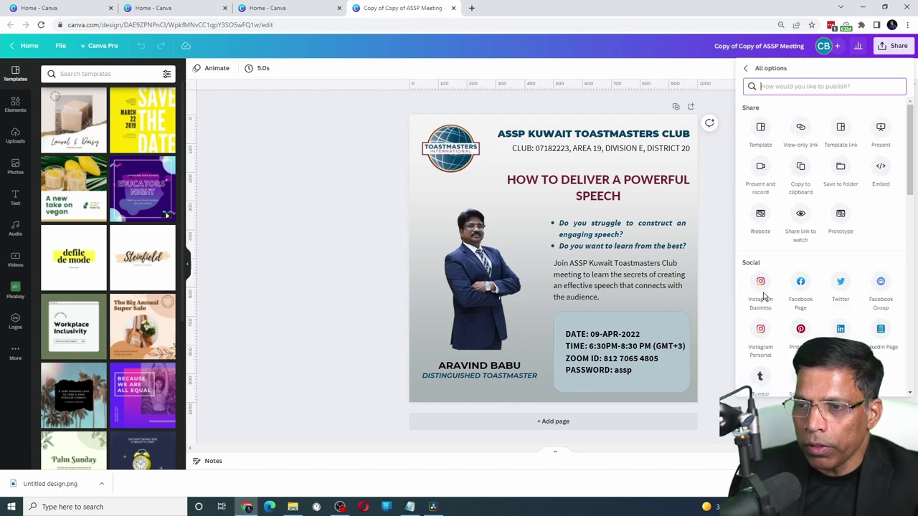
pyautogui.click(760, 129)
pyautogui.click(786, 122)
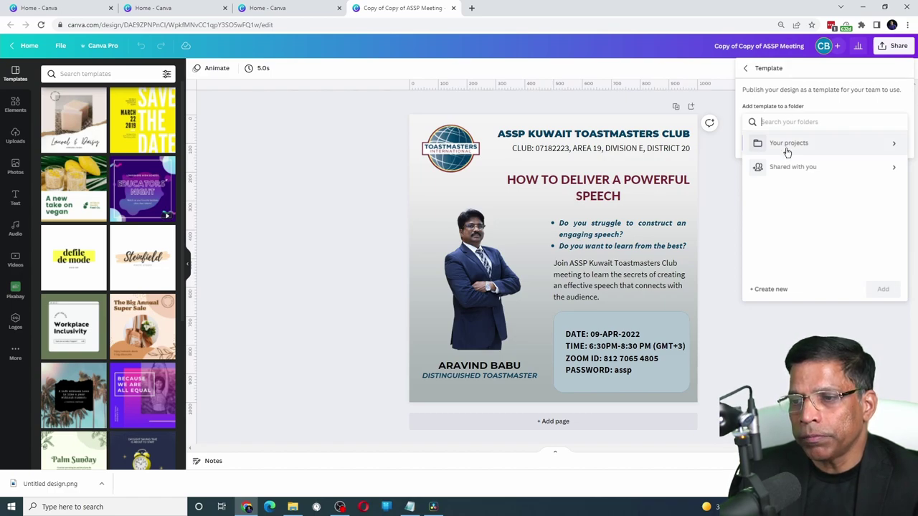
pyautogui.click(785, 146)
pyautogui.click(884, 290)
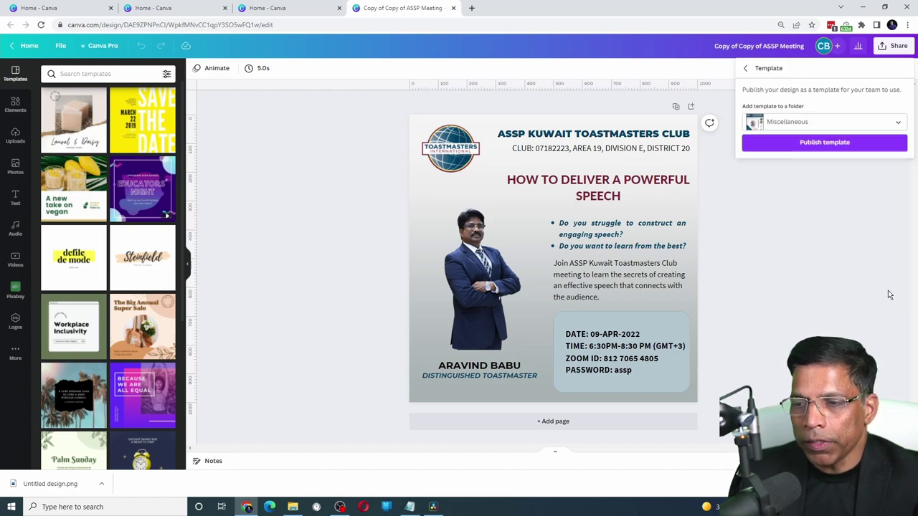
# Publish the template, then start a new design from it in the Miscellaneous folder
pyautogui.click(818, 143)
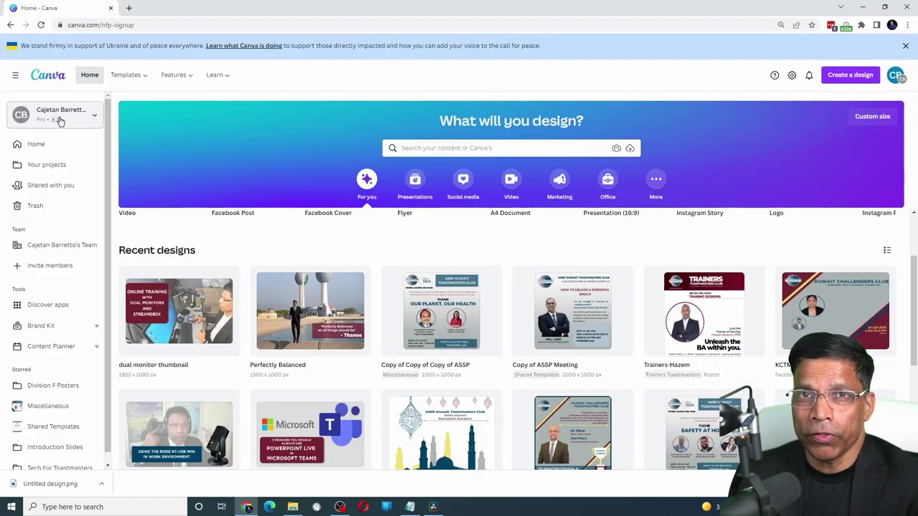
pyautogui.click(47, 408)
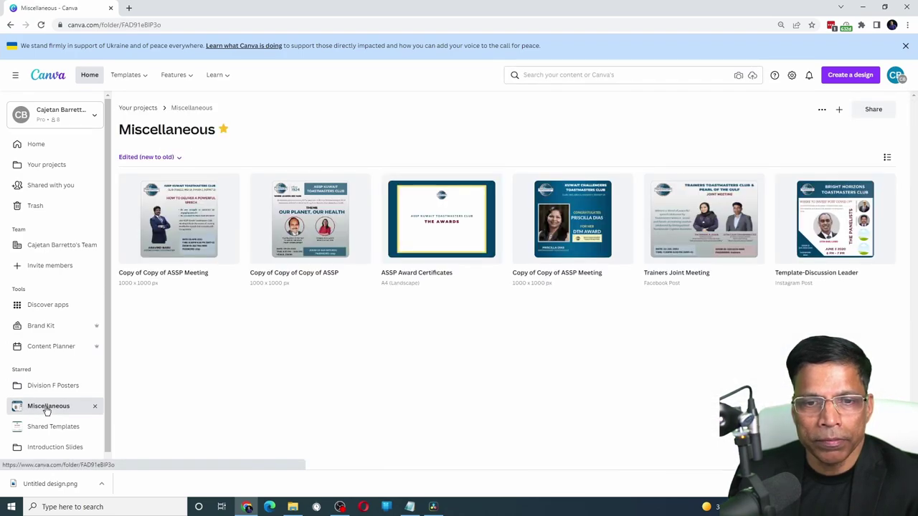
pyautogui.click(192, 218)
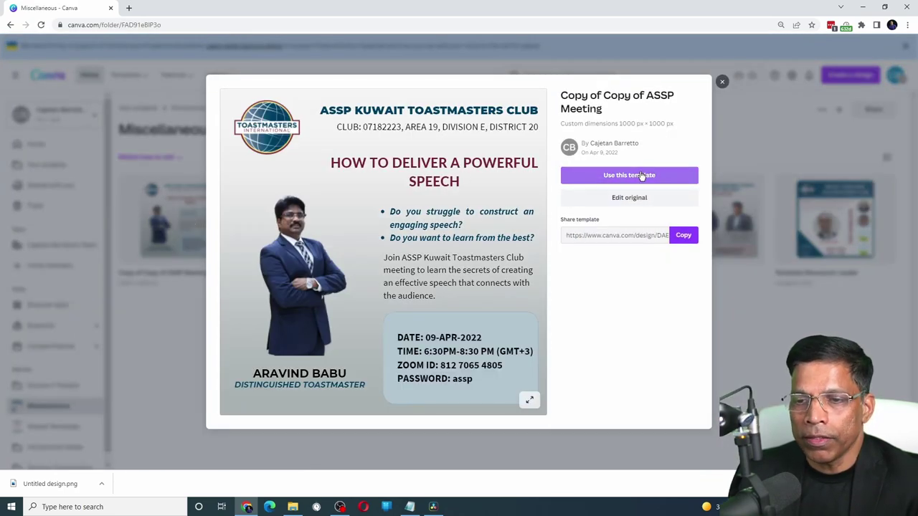
pyautogui.click(631, 176)
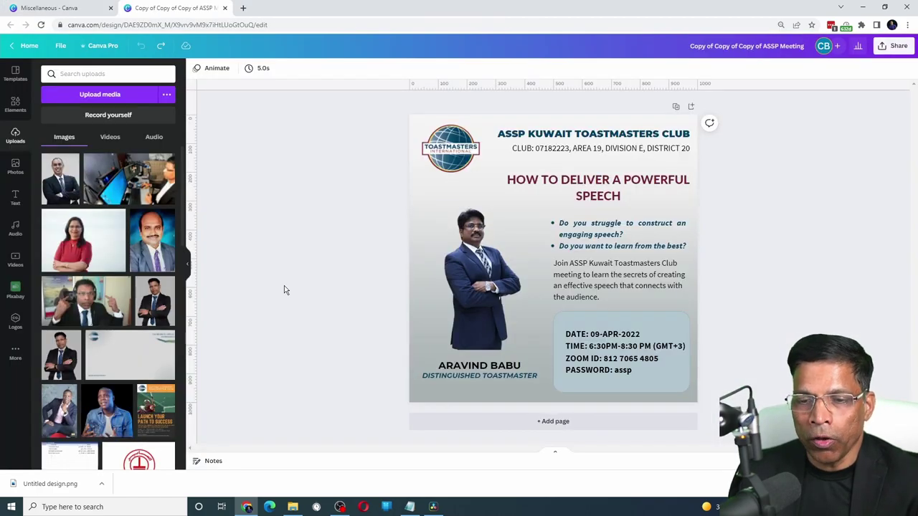
pyautogui.click(471, 278)
pyautogui.press('Delete')
pyautogui.moveTo(154, 301); pyautogui.dragTo(483, 279)
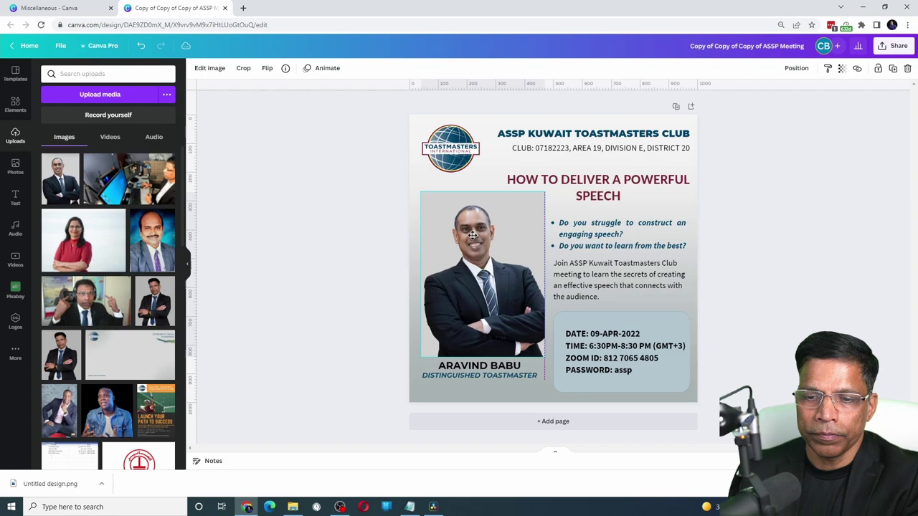
pyautogui.tripleClick(479, 366)
pyautogui.write('ANIL LOBO')
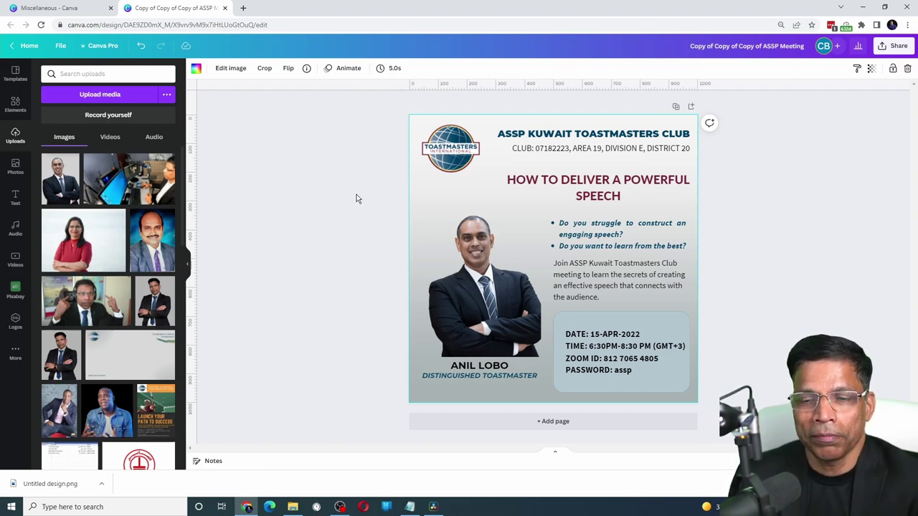
# Open the Toastmasters Brand Kit from Home and review its logos, colours and fonts
pyautogui.click(17, 46)
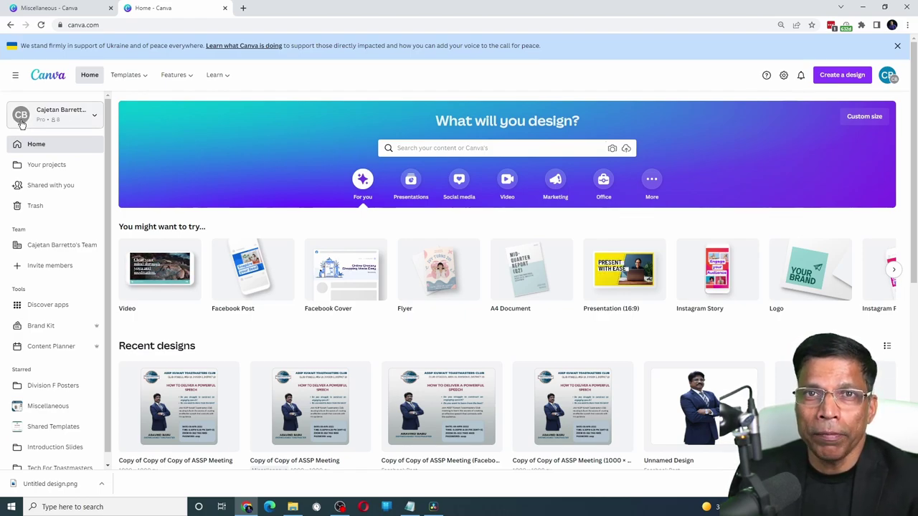
pyautogui.click(39, 326)
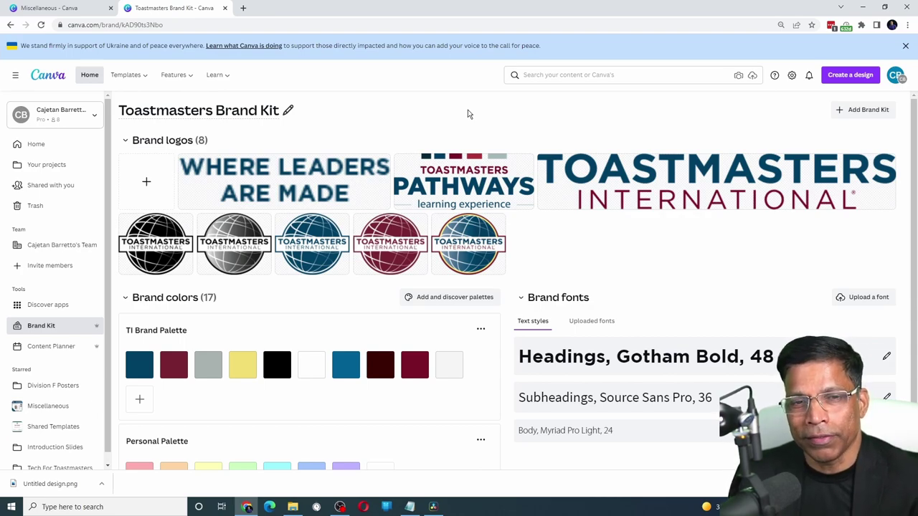
pyautogui.click(289, 111)
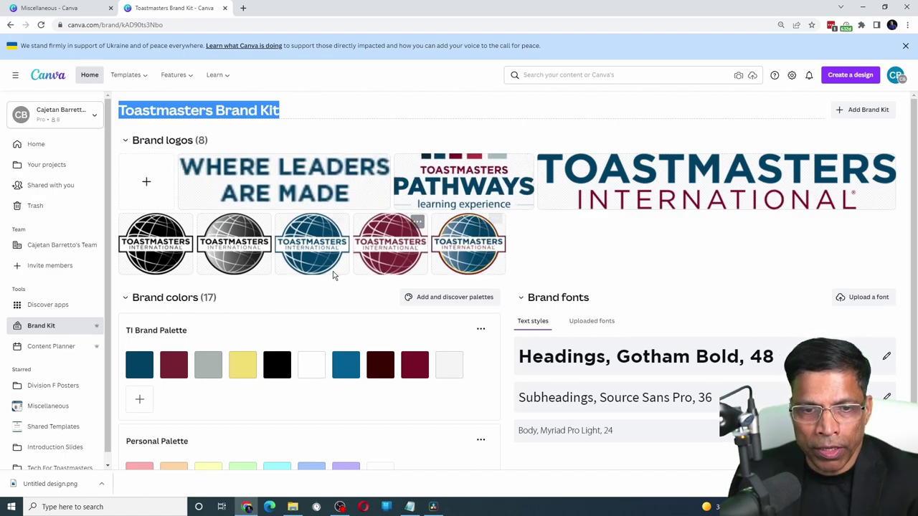
pyautogui.scroll(-1, 147, 315)
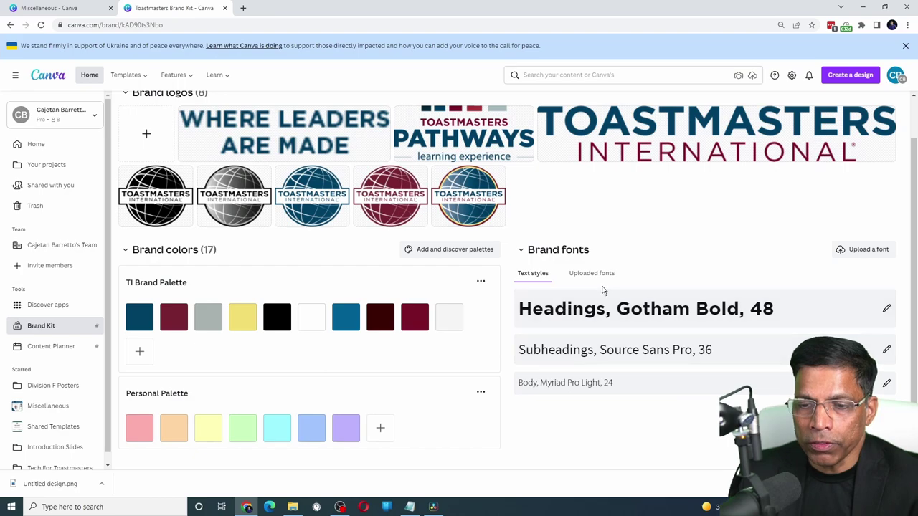
pyautogui.scroll(1, 662, 240)
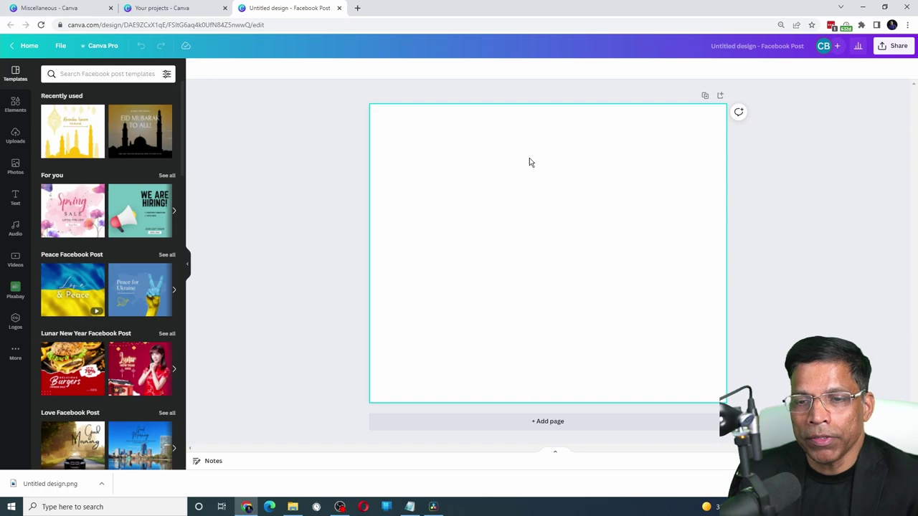
# Try dark blue and maroon TI Brand Palette swatches, then settle on a grey background
pyautogui.click(529, 162)
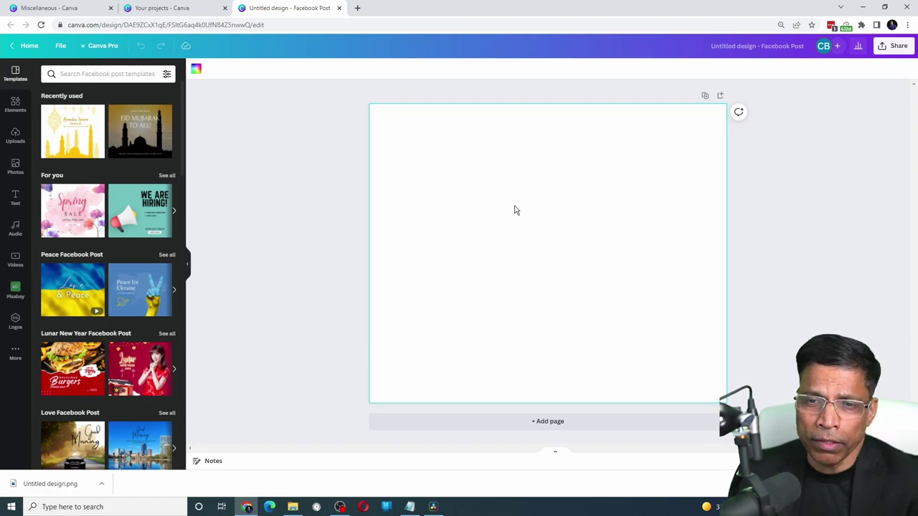
pyautogui.click(195, 70)
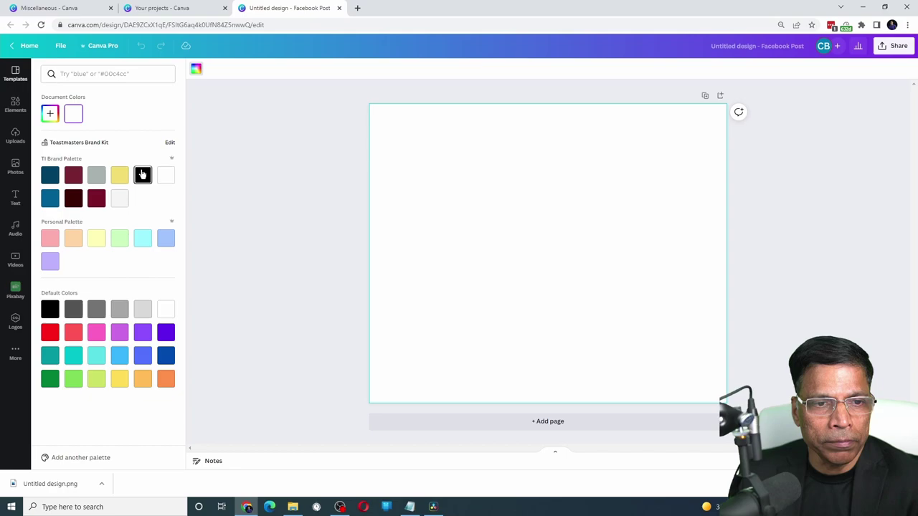
pyautogui.click(50, 175)
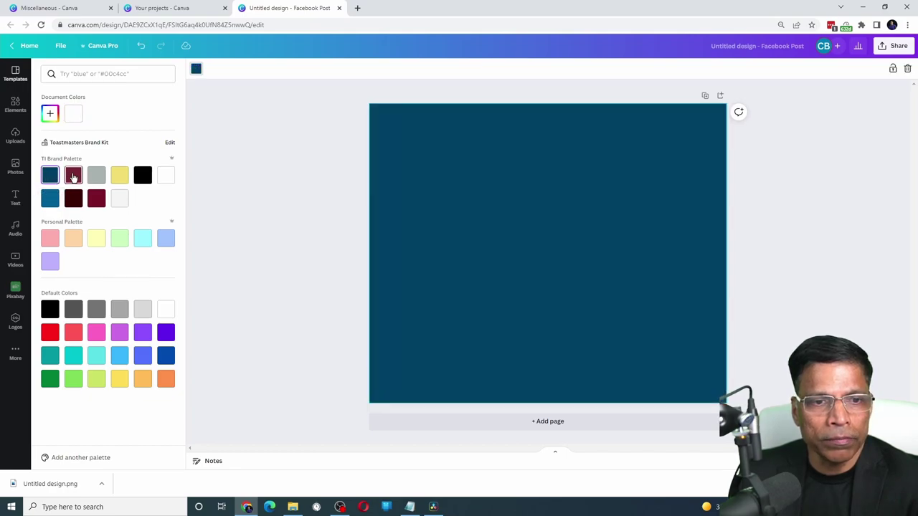
pyautogui.click(73, 177)
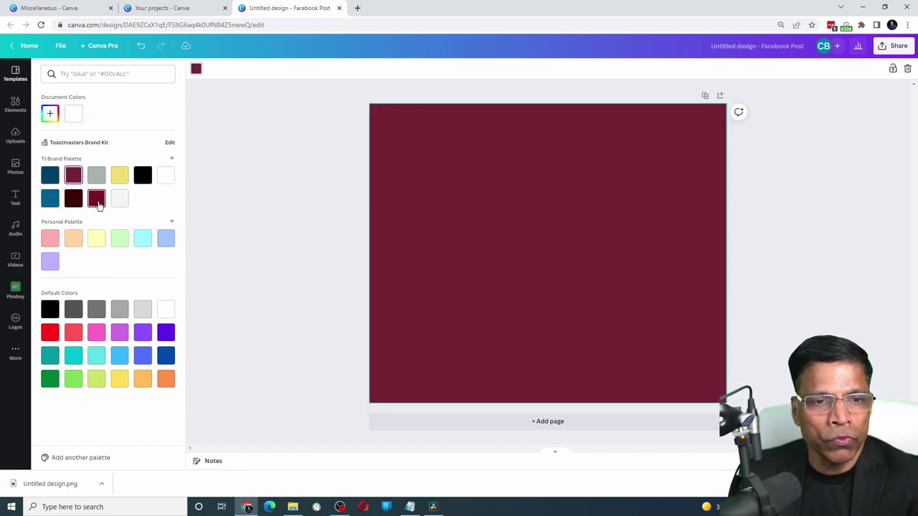
pyautogui.click(99, 177)
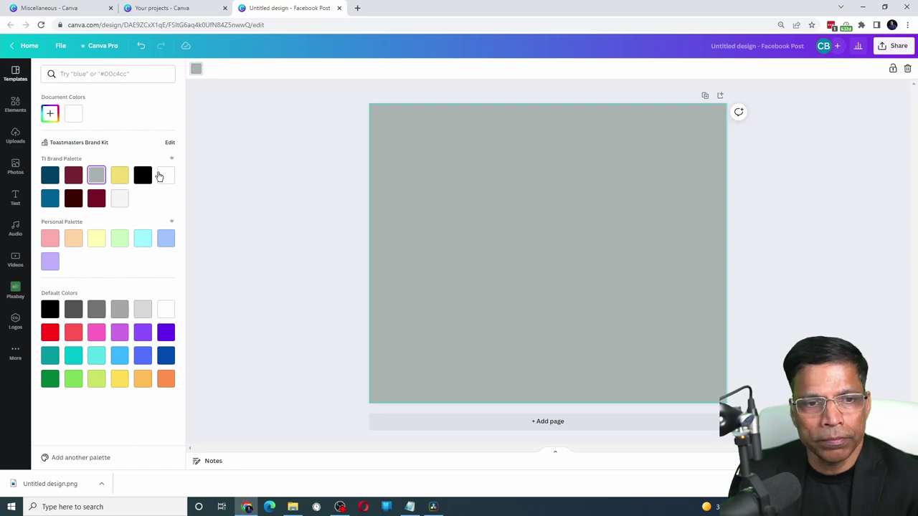
pyautogui.click(305, 155)
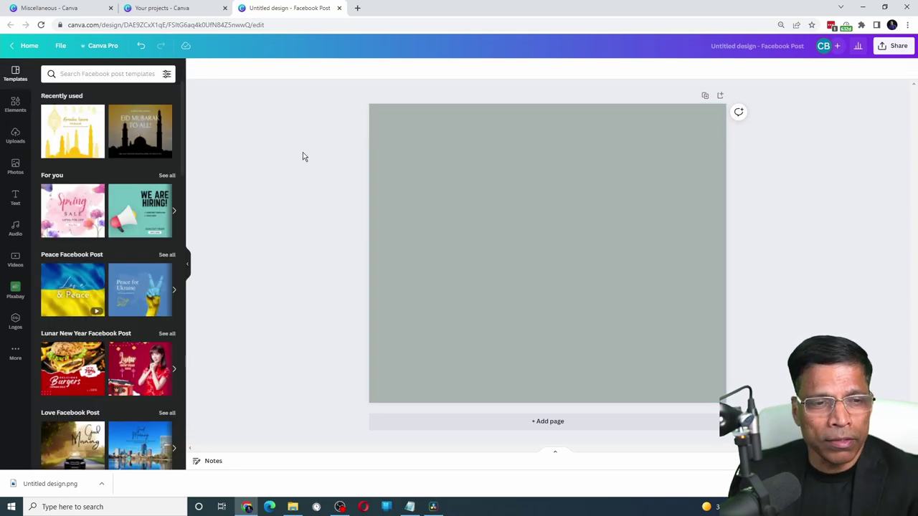
# Add a centred heading reading TOASTMASTERS to the Facebook post
pyautogui.click(16, 198)
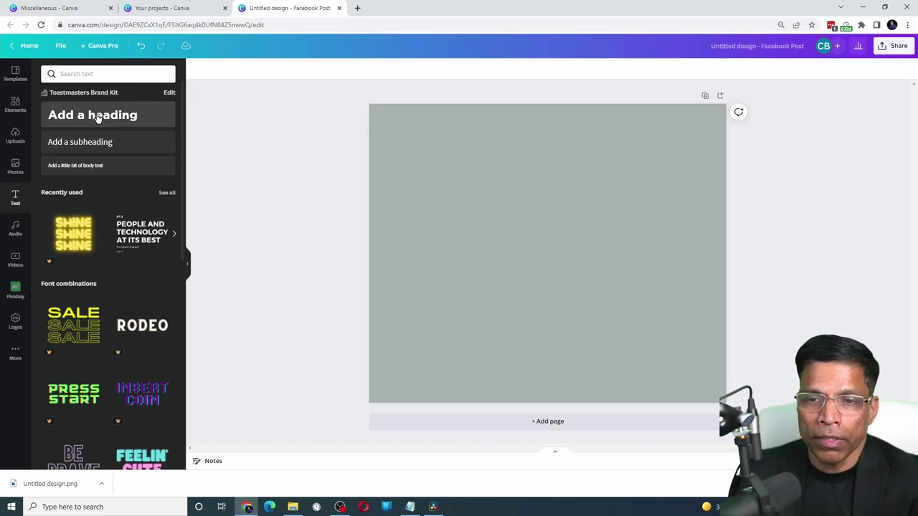
pyautogui.click(98, 118)
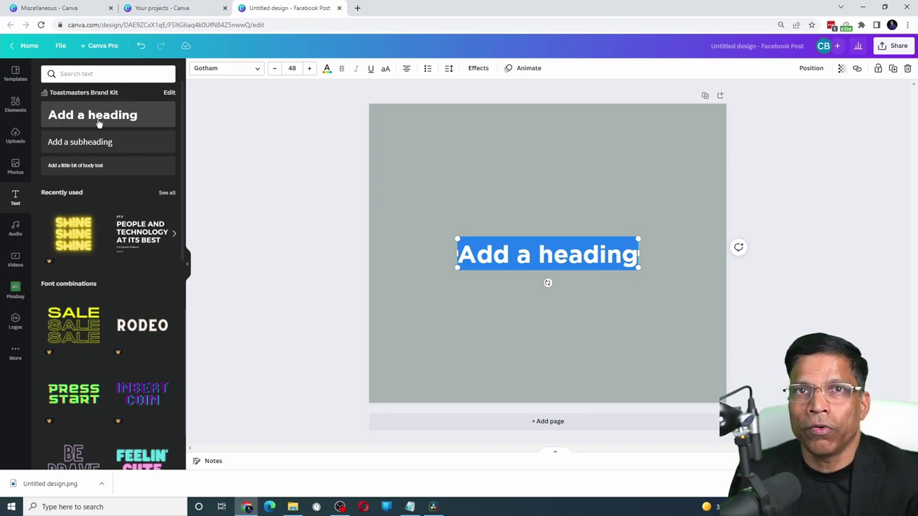
pyautogui.write('TOASTMASTER')
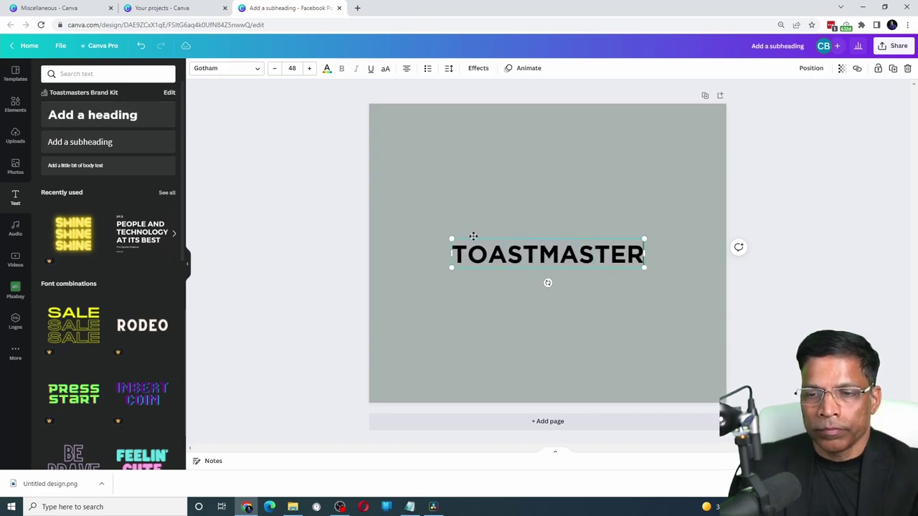
pyautogui.write('S')
pyautogui.click(508, 317)
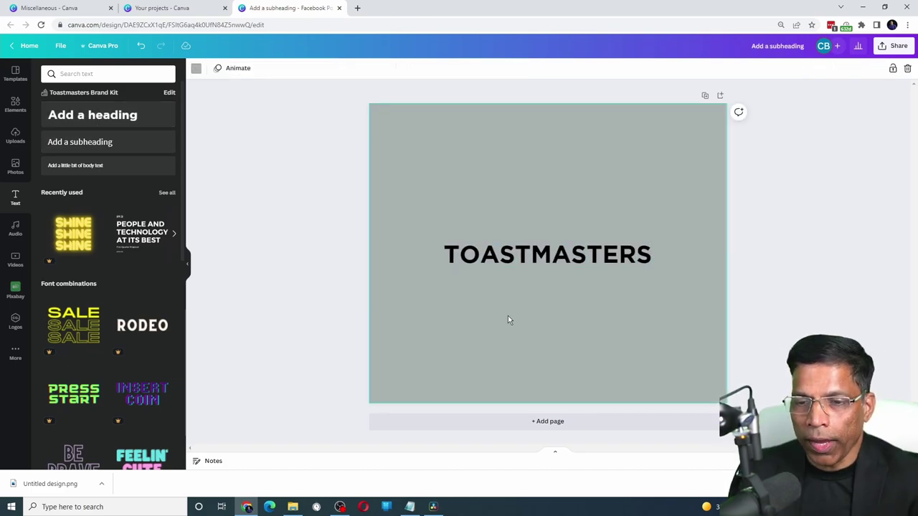
# Place the Toastmasters Brand Kit logo, shrunk into the top-left corner
pyautogui.click(15, 324)
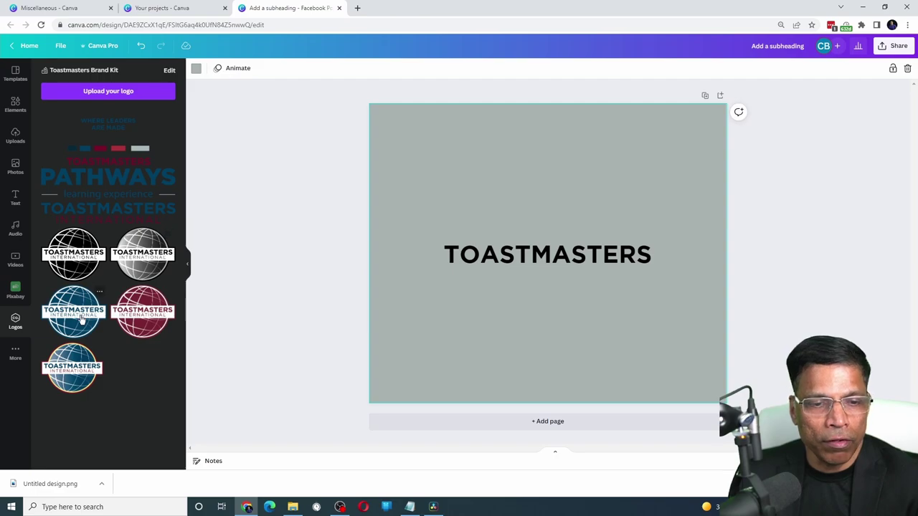
pyautogui.click(70, 374)
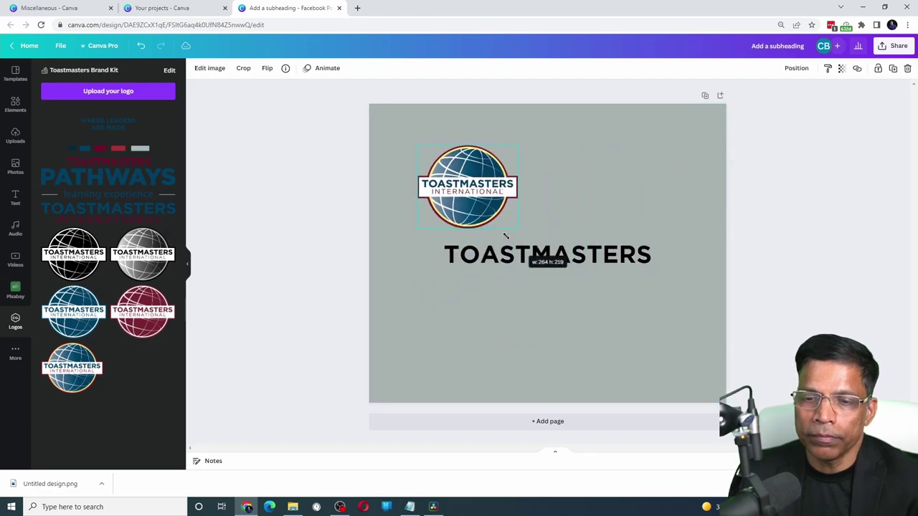
pyautogui.click(427, 223)
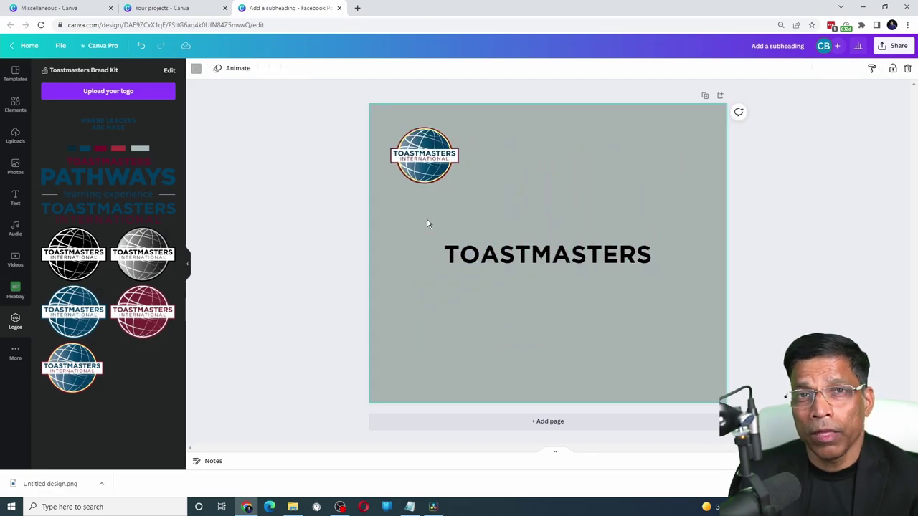
pyautogui.click(16, 167)
# Show the audio library of music tracks, including The Sound of Arrows, beside the post
pyautogui.click(15, 260)
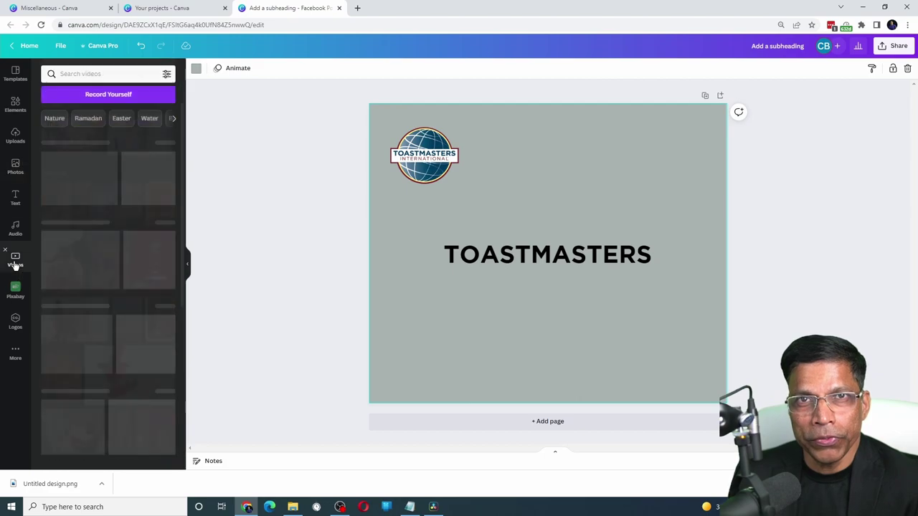
pyautogui.click(15, 227)
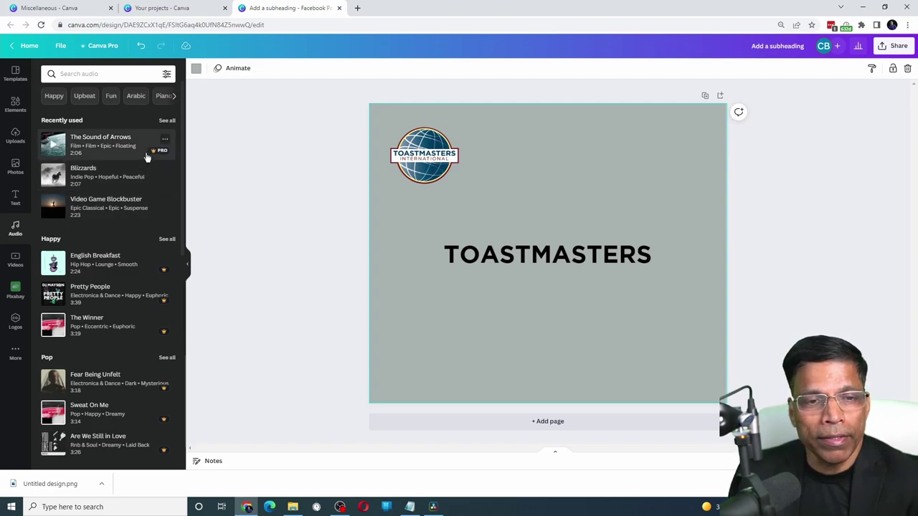
pyautogui.moveTo(147, 156)
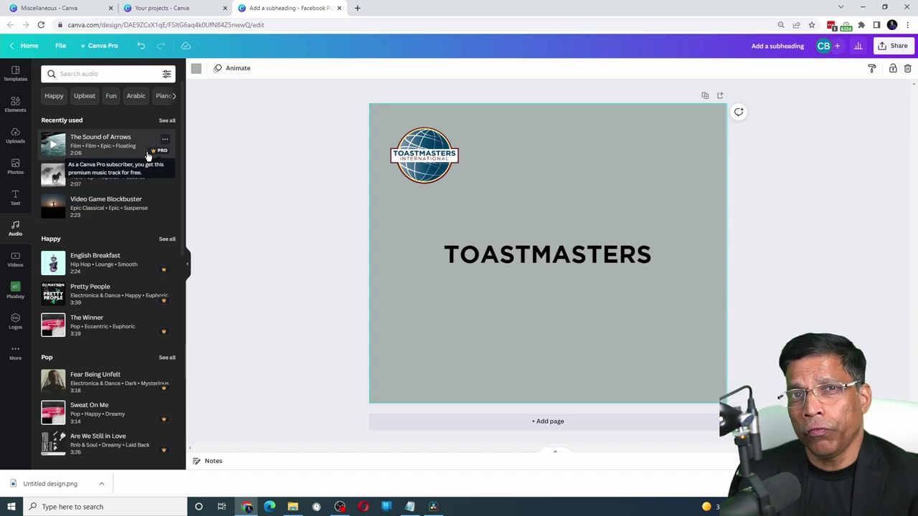